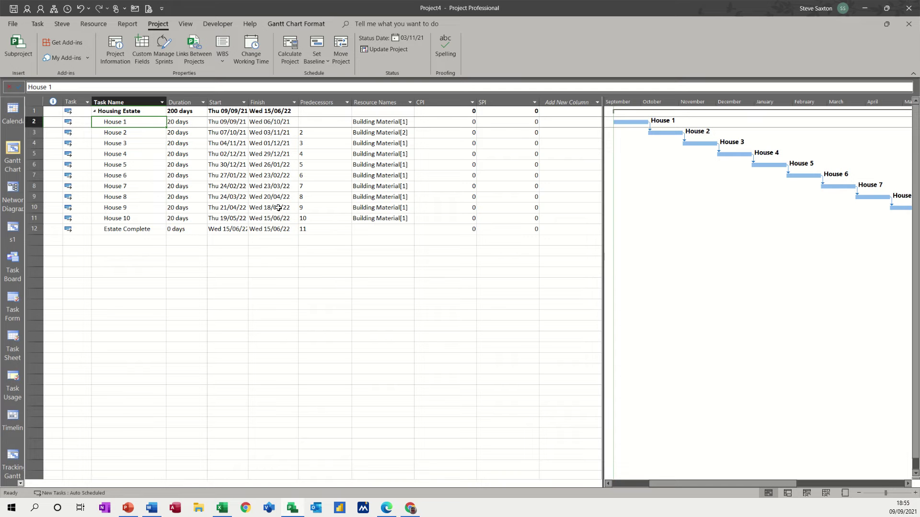
# - Select the CPI and SPI columns and review their header descriptions
pyautogui.click(430, 102)
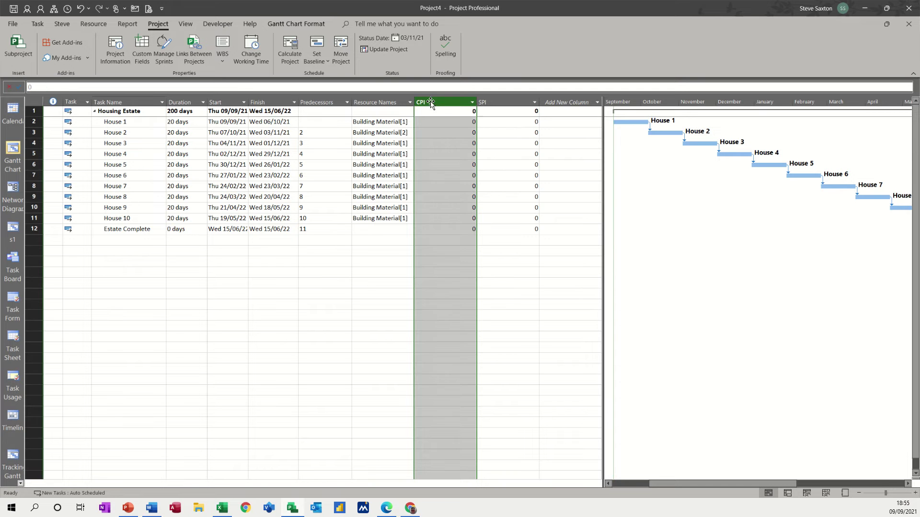
pyautogui.click(490, 102)
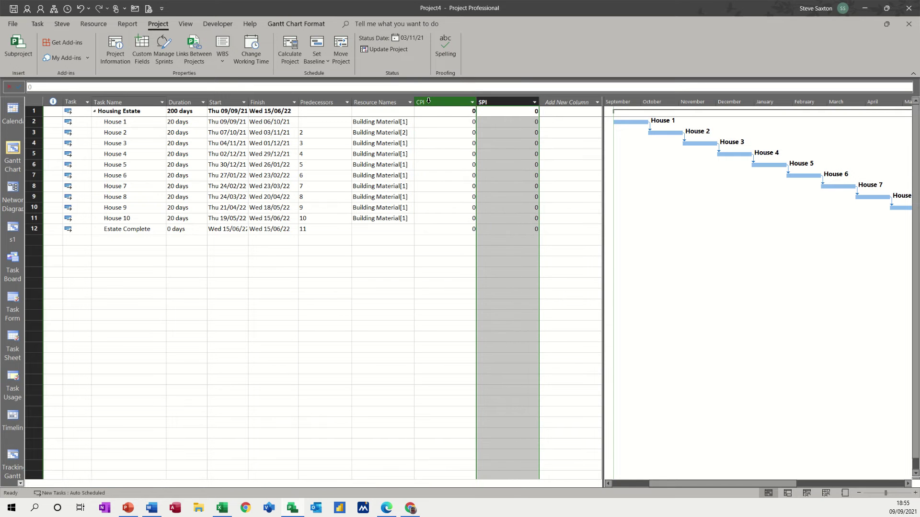
pyautogui.moveTo(428, 101)
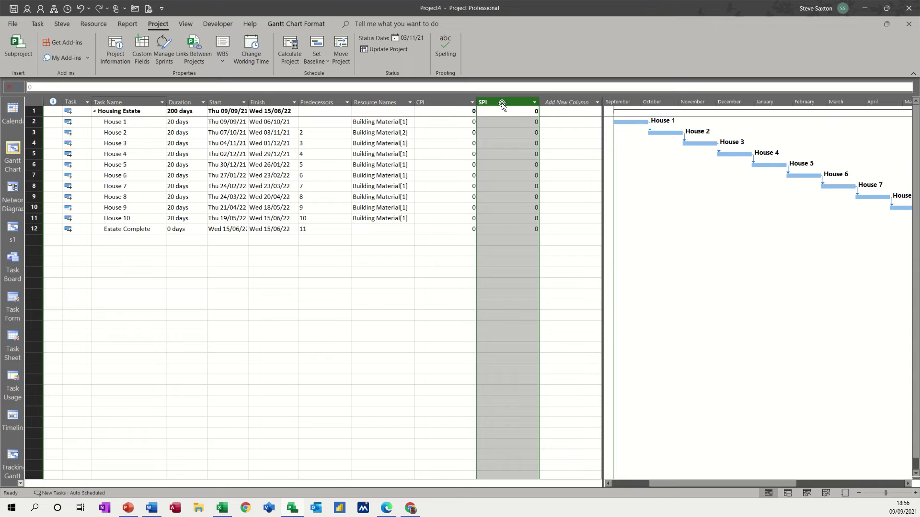
pyautogui.moveTo(501, 102)
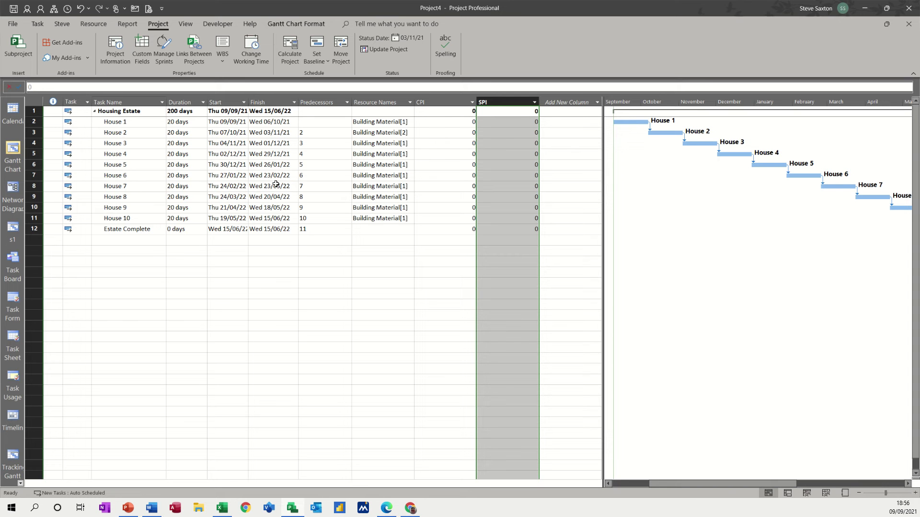
# - Look at the Set Baseline dialog and close it without saving
pyautogui.click(254, 245)
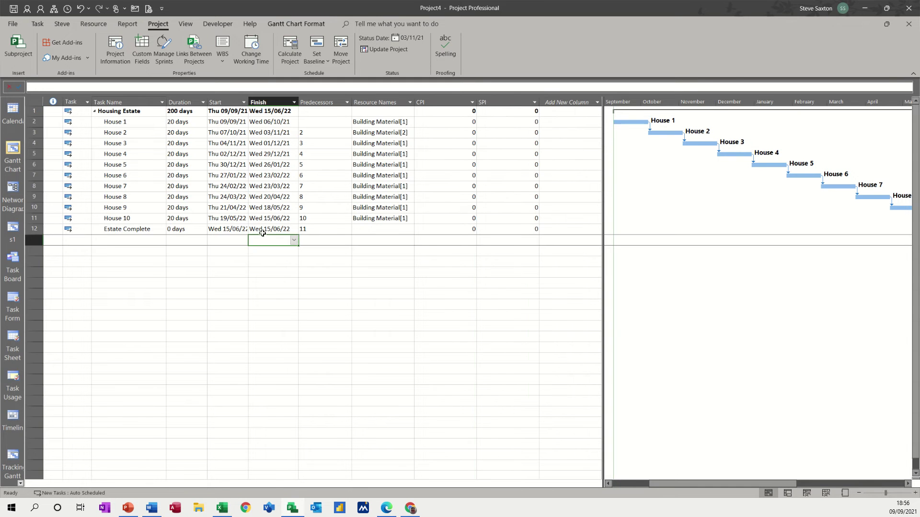
pyautogui.click(322, 63)
pyautogui.click(334, 74)
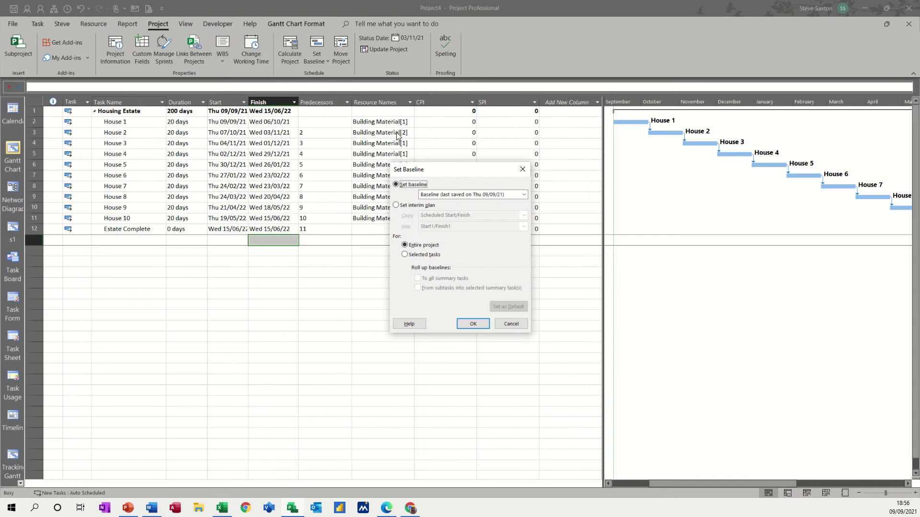
pyautogui.click(504, 326)
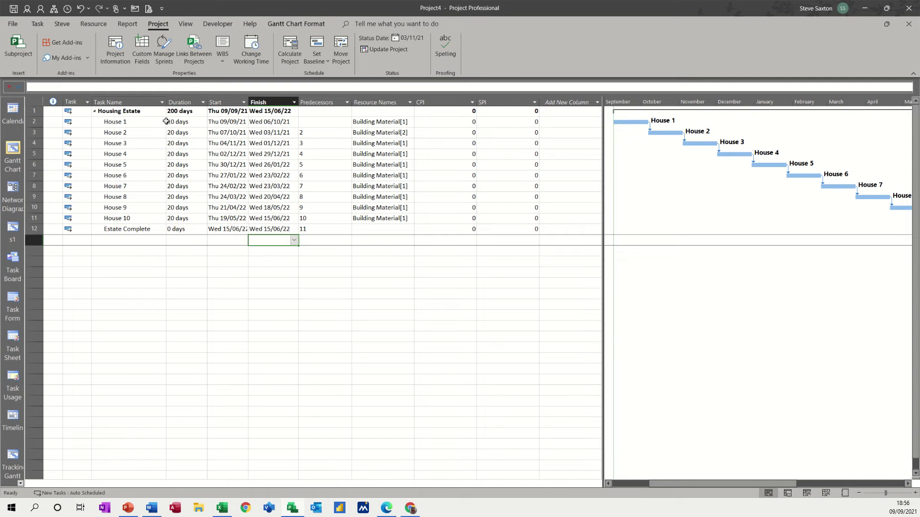
# - Mark House 1 as 100% complete and select the CPI column to check its values
pyautogui.click(41, 26)
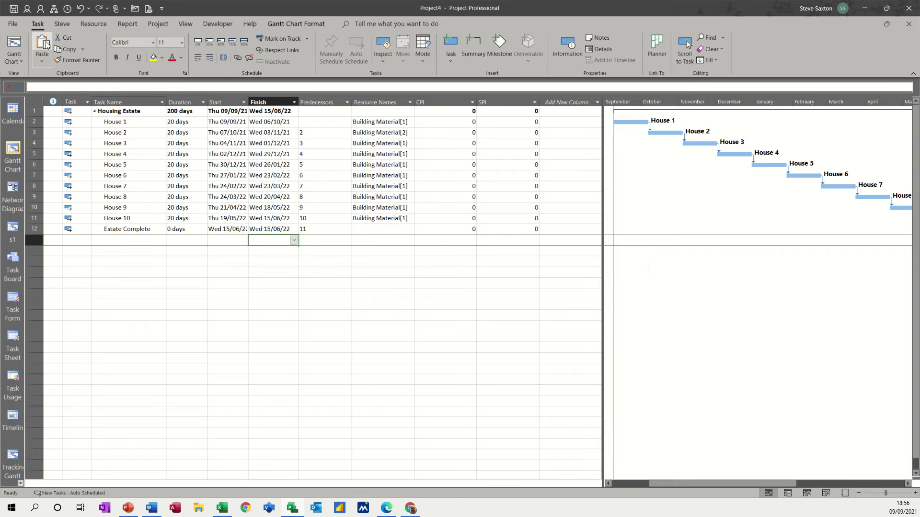
pyautogui.click(115, 122)
pyautogui.click(242, 43)
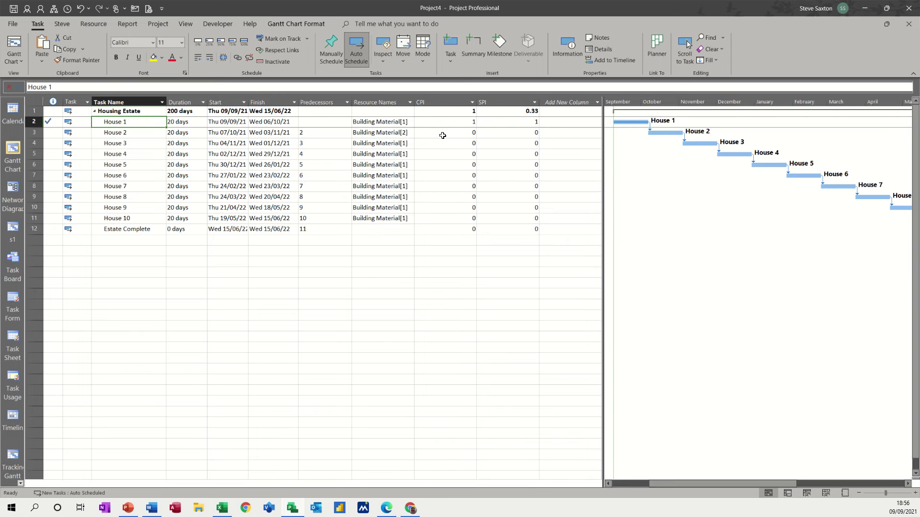
pyautogui.click(428, 101)
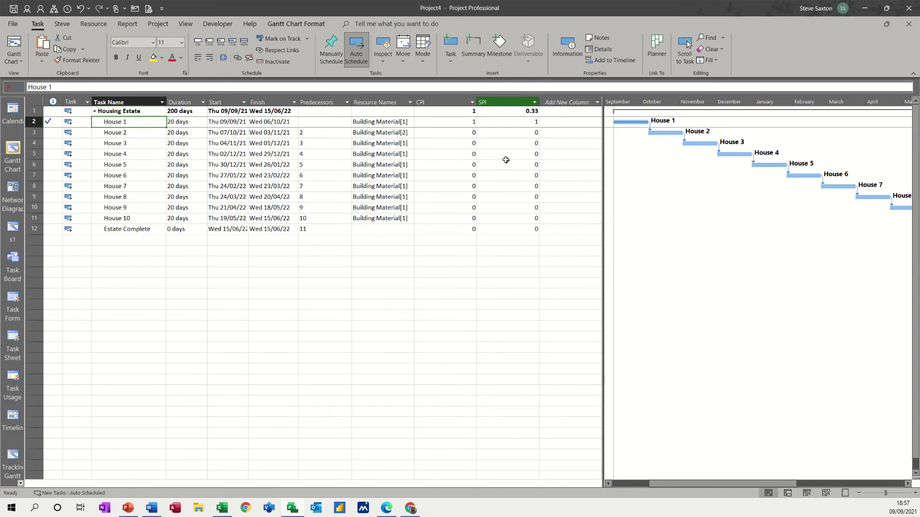
# - Mark House 2 as 50% complete and set House 1's duration to 10 days
pyautogui.click(117, 133)
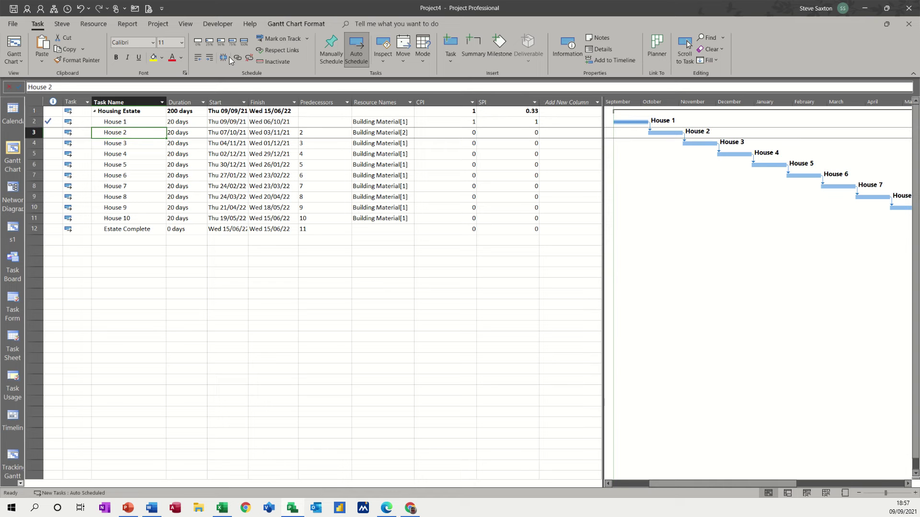
pyautogui.click(221, 43)
pyautogui.click(177, 122)
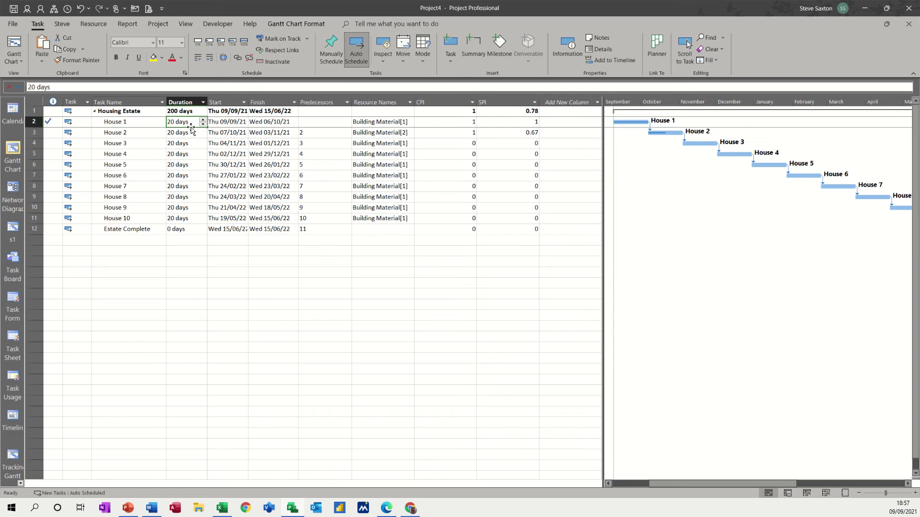
pyautogui.write('1')
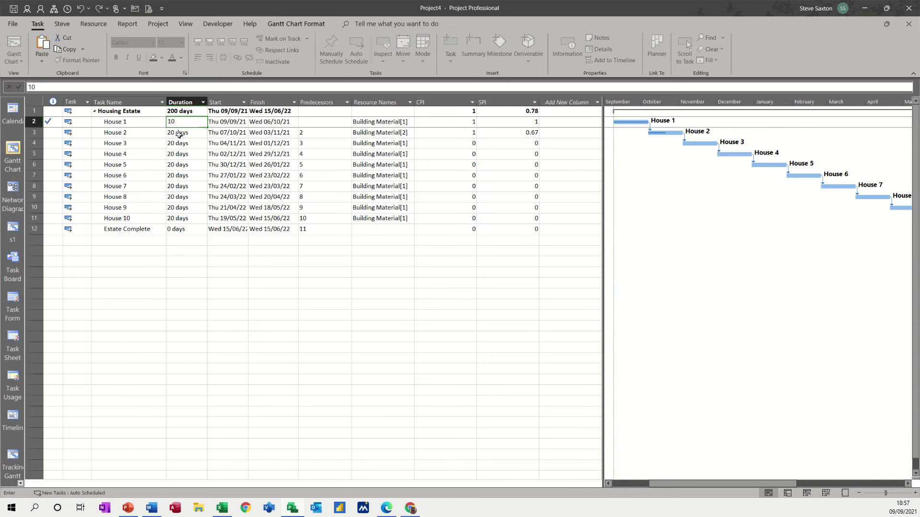
pyautogui.press('Return')
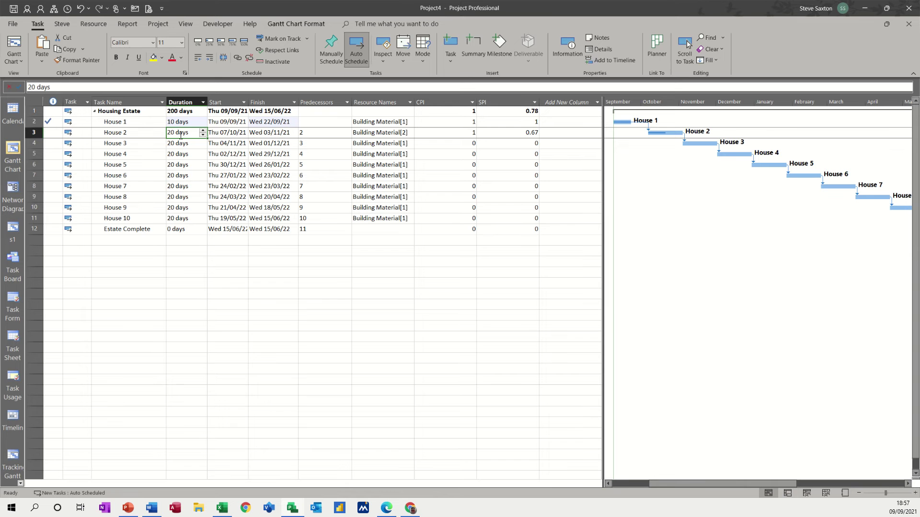
# - Set House 2's duration to 5 days and check its CPI 1.5 and SPI 1
pyautogui.write('5')
pyautogui.press('Return')
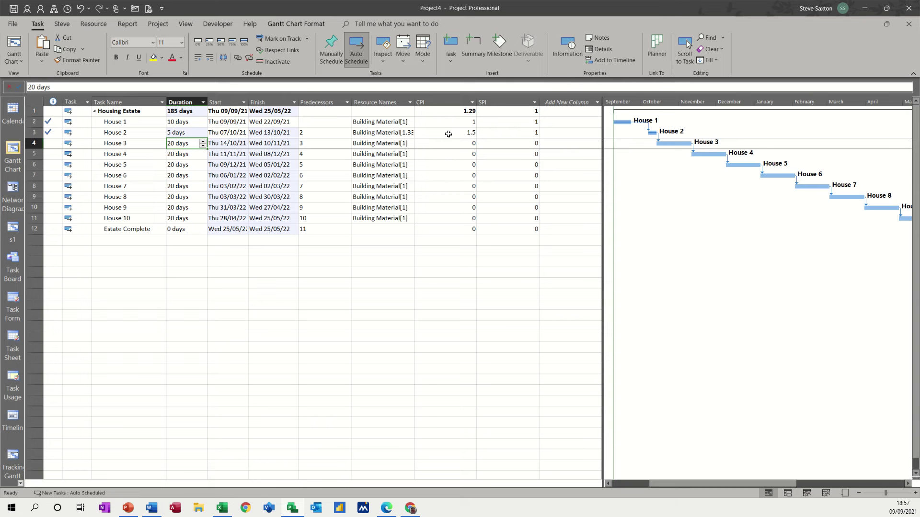
pyautogui.click(449, 134)
pyautogui.click(508, 134)
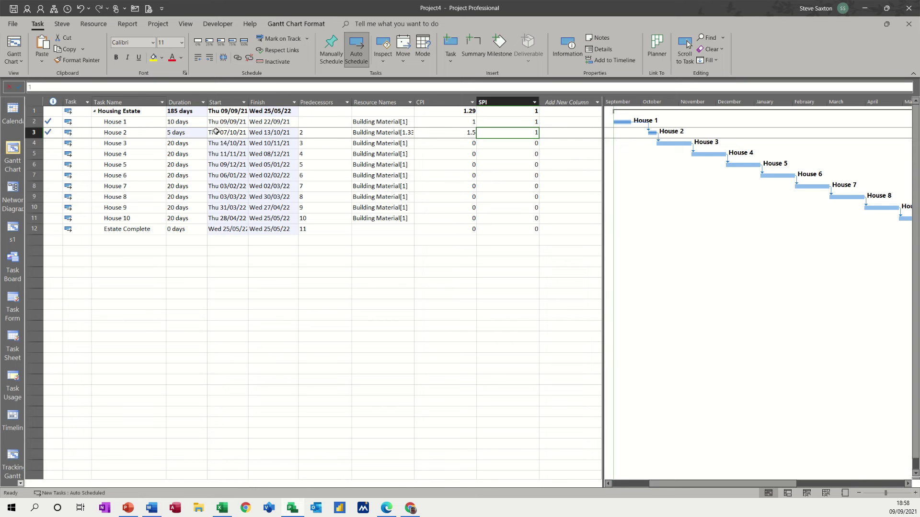
# - Change House 2's duration to 30 days and mark House 3 as 100% complete
pyautogui.click(182, 134)
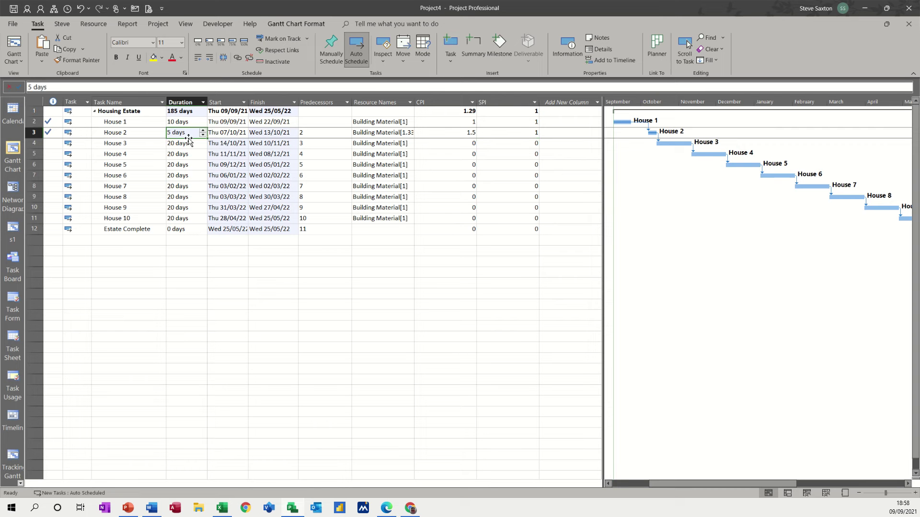
pyautogui.write('30')
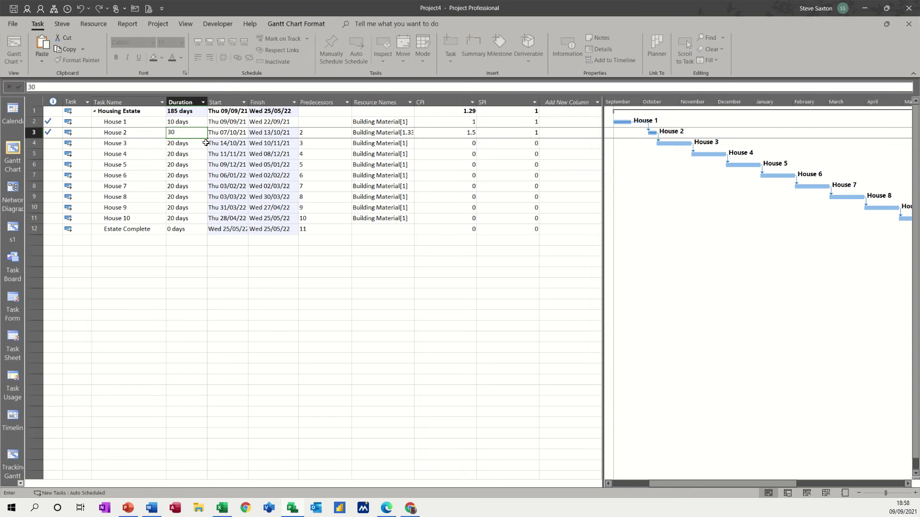
pyautogui.press('Return')
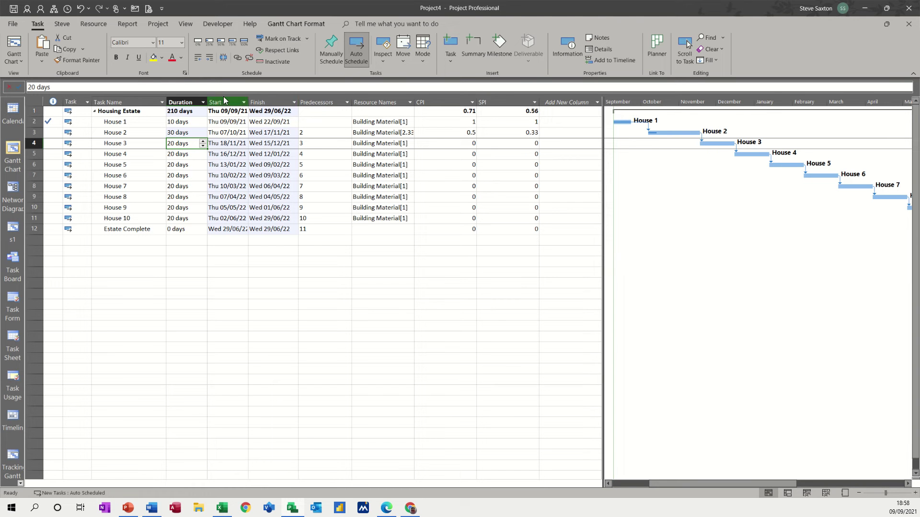
pyautogui.click(244, 44)
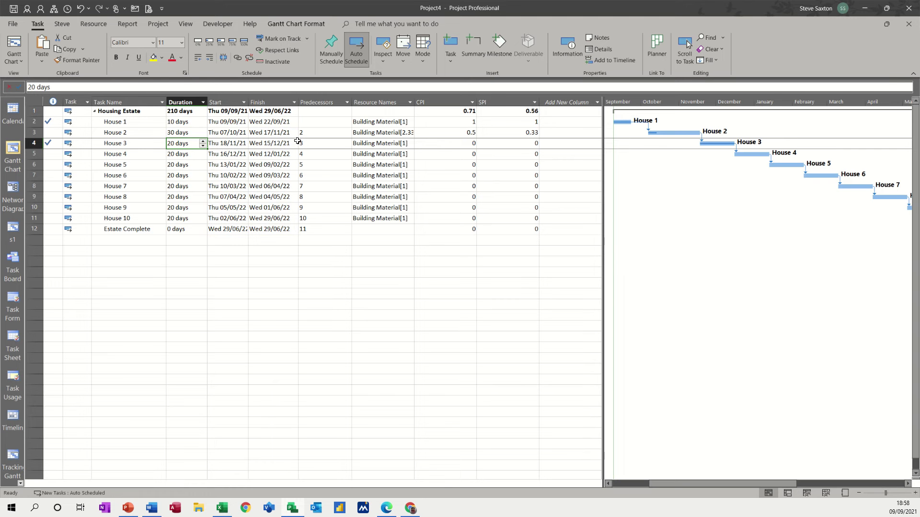
pyautogui.click(179, 153)
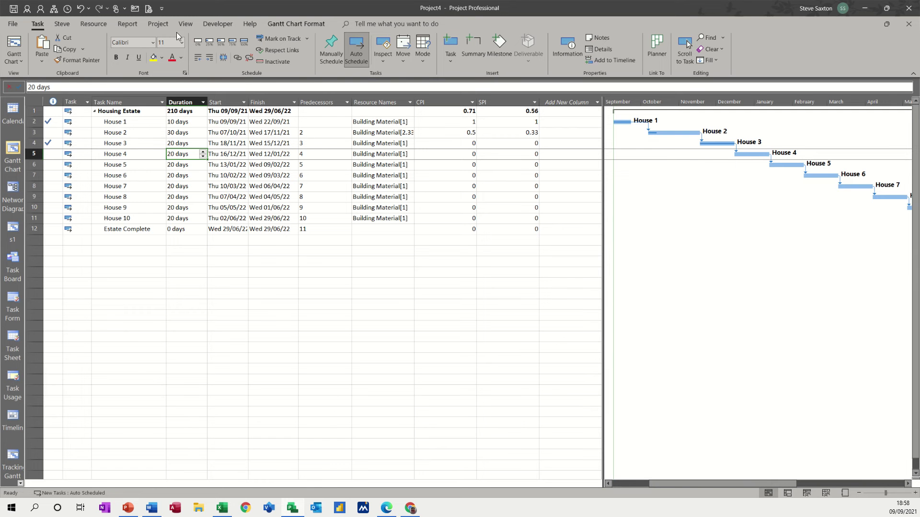
# - Set the status date to 15 December 2021 and check House 3's SPI of 1
pyautogui.click(158, 25)
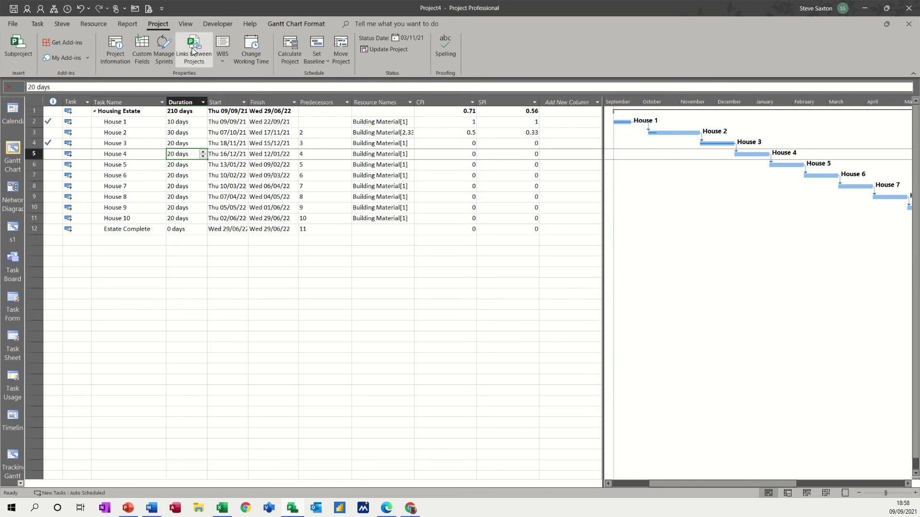
pyautogui.click(411, 40)
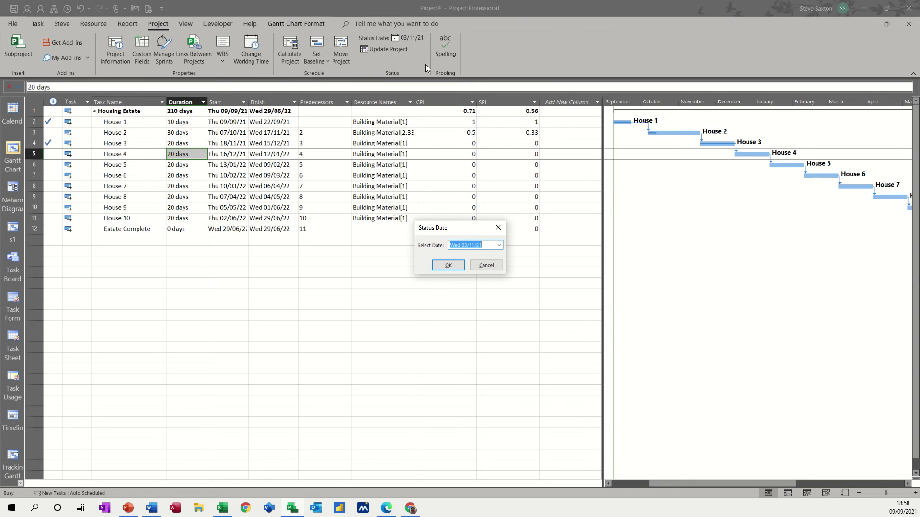
pyautogui.click(500, 245)
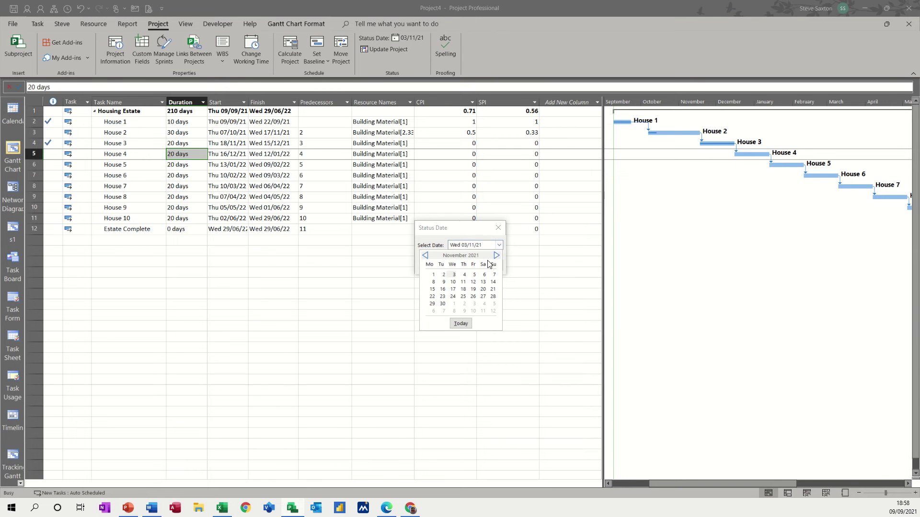
pyautogui.click(495, 257)
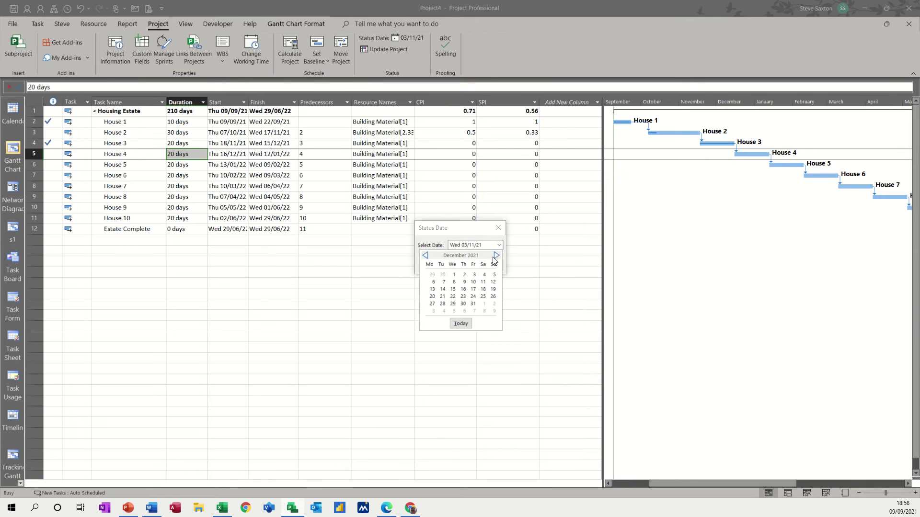
pyautogui.click(453, 289)
pyautogui.click(450, 266)
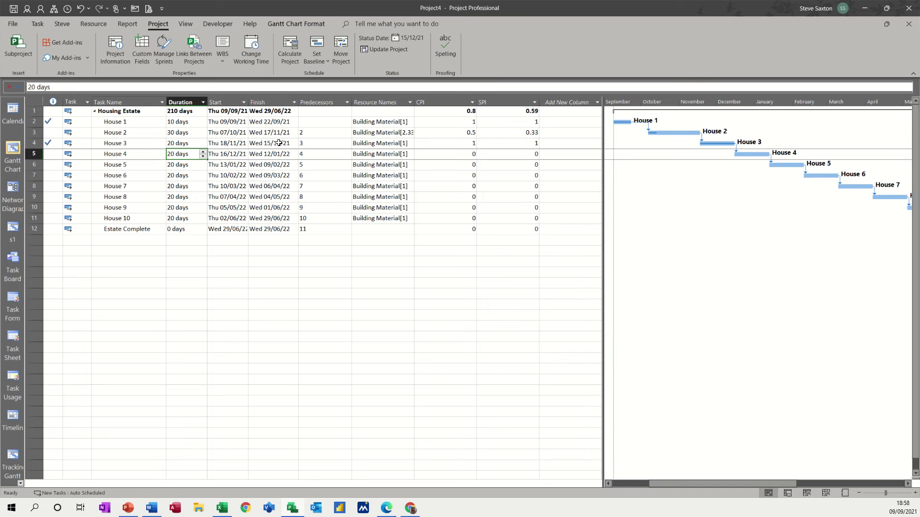
pyautogui.click(521, 145)
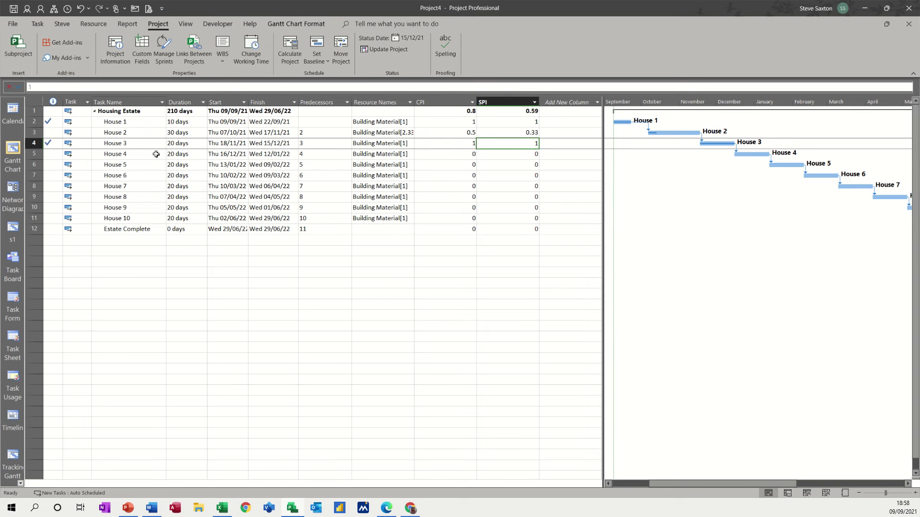
# - Mark House 2 as 100% complete
pyautogui.click(121, 134)
pyautogui.click(42, 25)
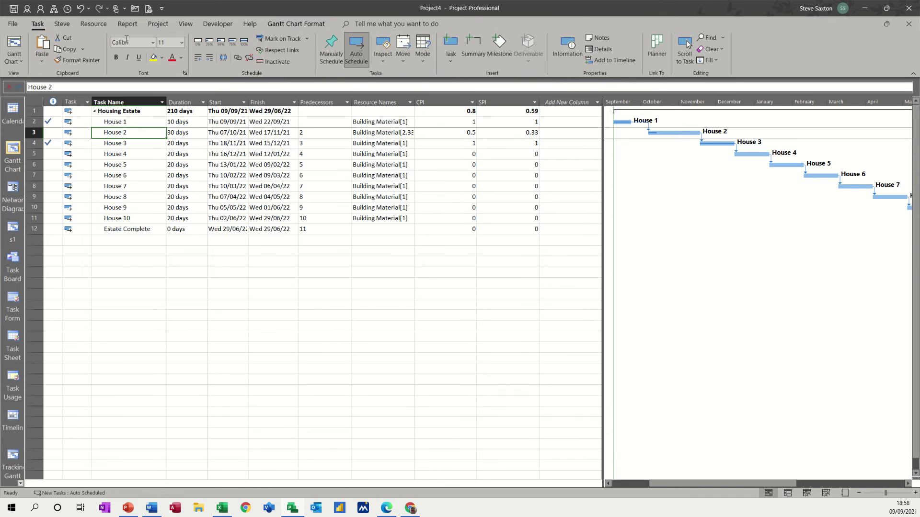
pyautogui.click(244, 41)
# - Review House 2's Building Material assignment of 2.33 units in Assign Resources, then close it
pyautogui.click(94, 26)
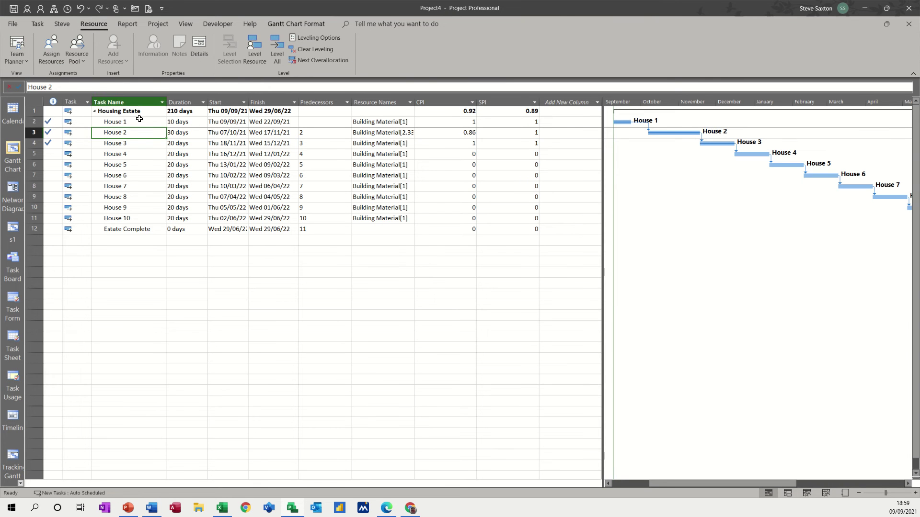
pyautogui.click(49, 46)
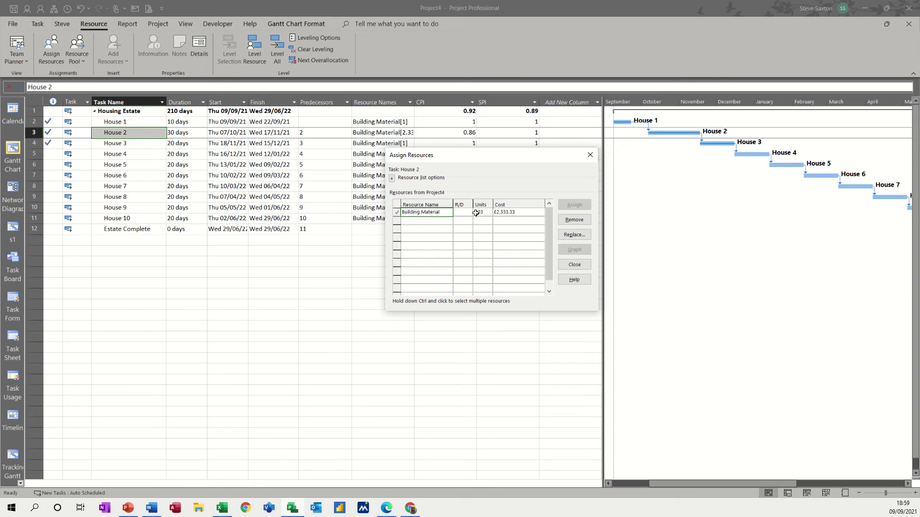
pyautogui.click(567, 266)
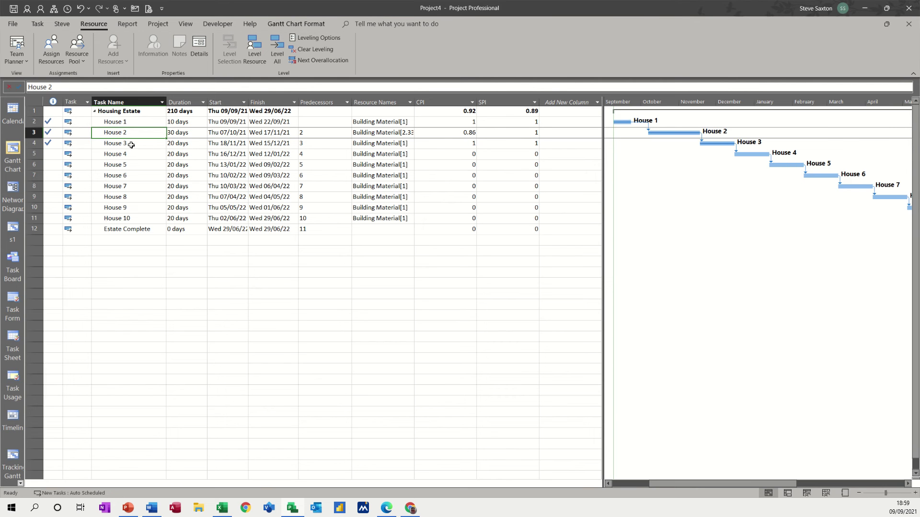
# - Open the Status Date calendar and advance it to January 2022
pyautogui.click(157, 25)
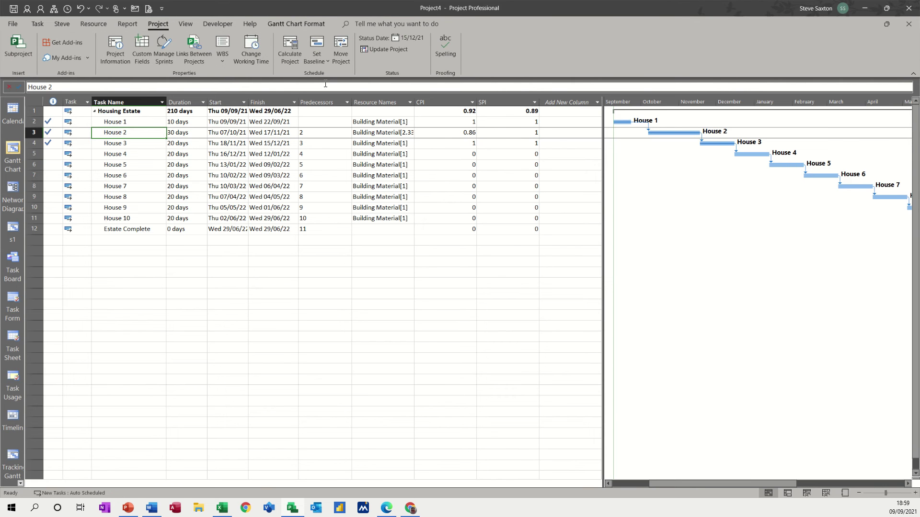
pyautogui.click(417, 39)
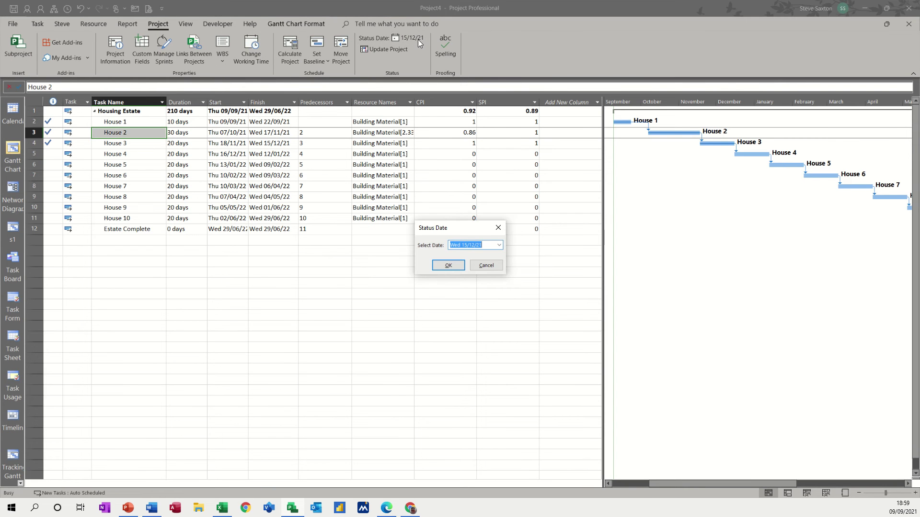
pyautogui.click(499, 245)
pyautogui.click(496, 256)
# - Set the status date to 12 January 2022 and House 4's duration to 10 days
pyautogui.click(451, 288)
pyautogui.click(445, 266)
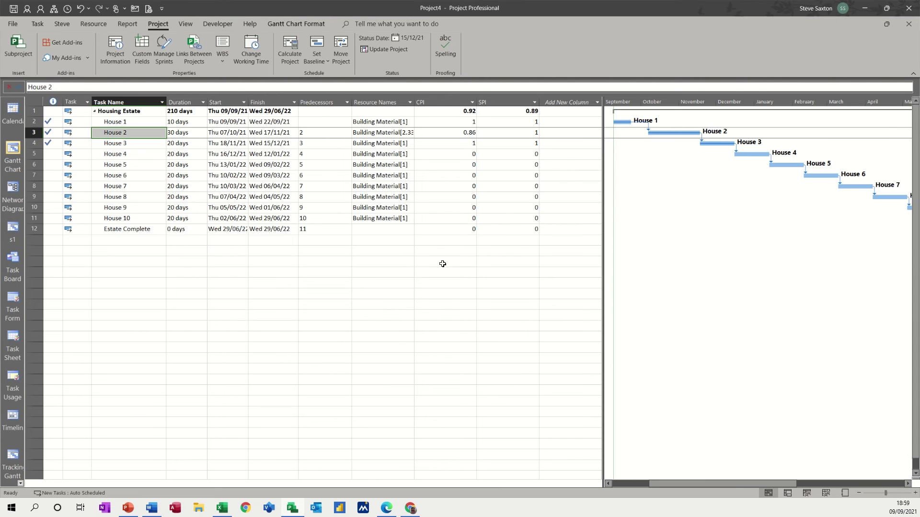
pyautogui.click(124, 155)
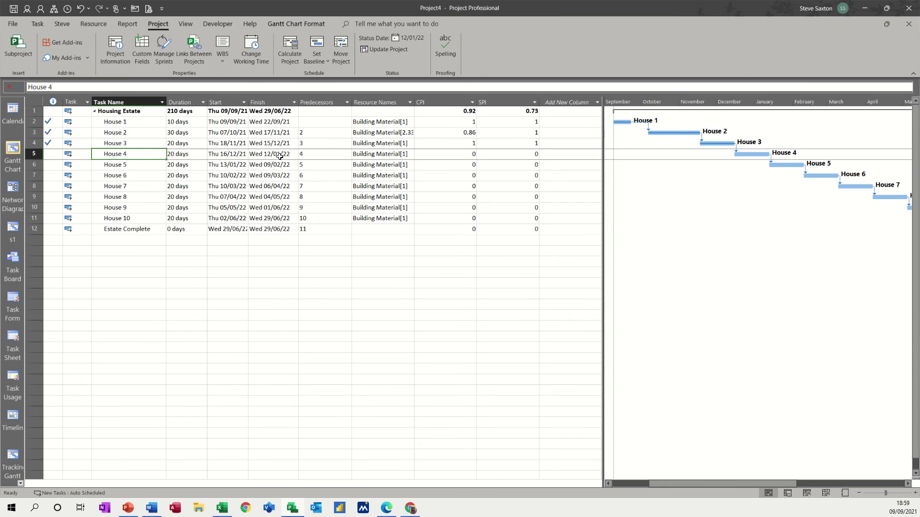
pyautogui.click(176, 155)
pyautogui.write('10')
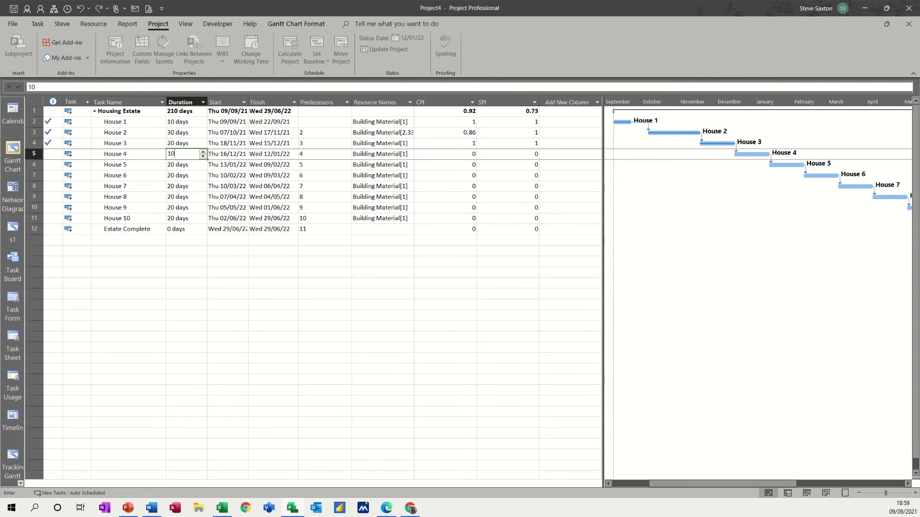
pyautogui.press('Return')
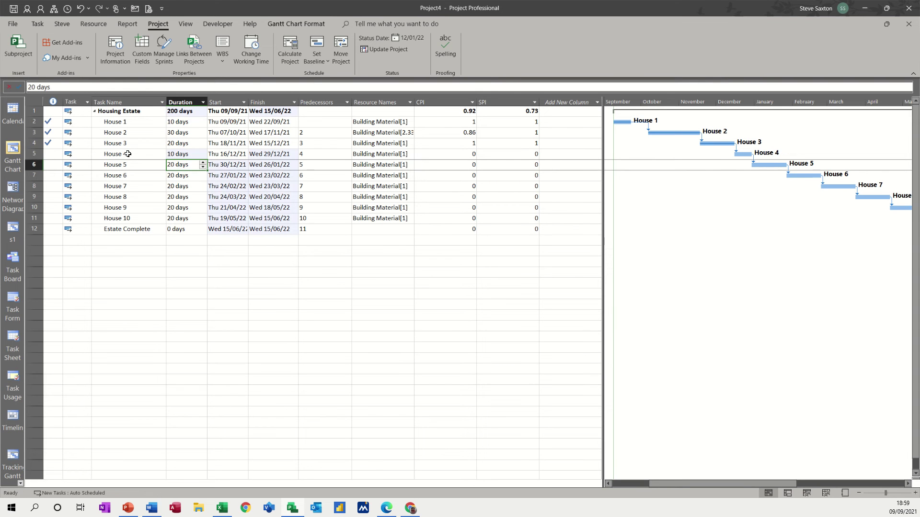
# - Mark House 4 as 100% complete
pyautogui.click(127, 154)
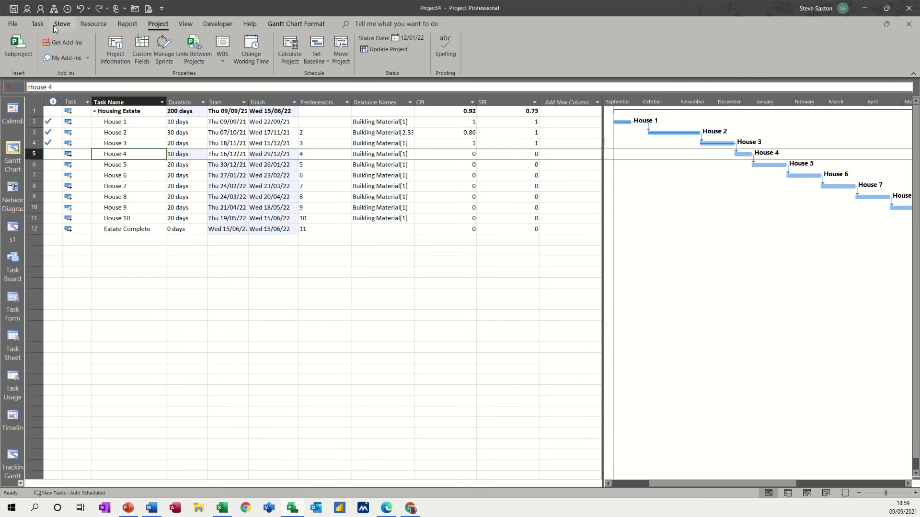
pyautogui.click(38, 25)
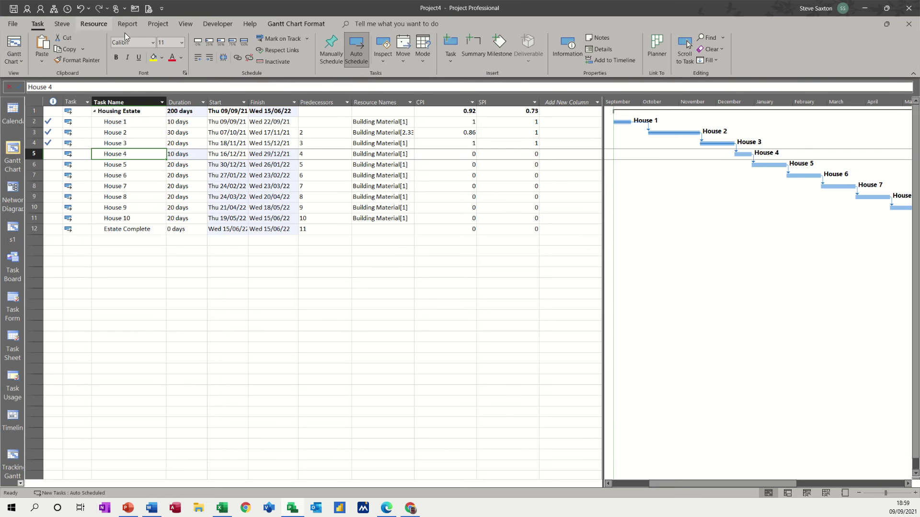
pyautogui.click(239, 41)
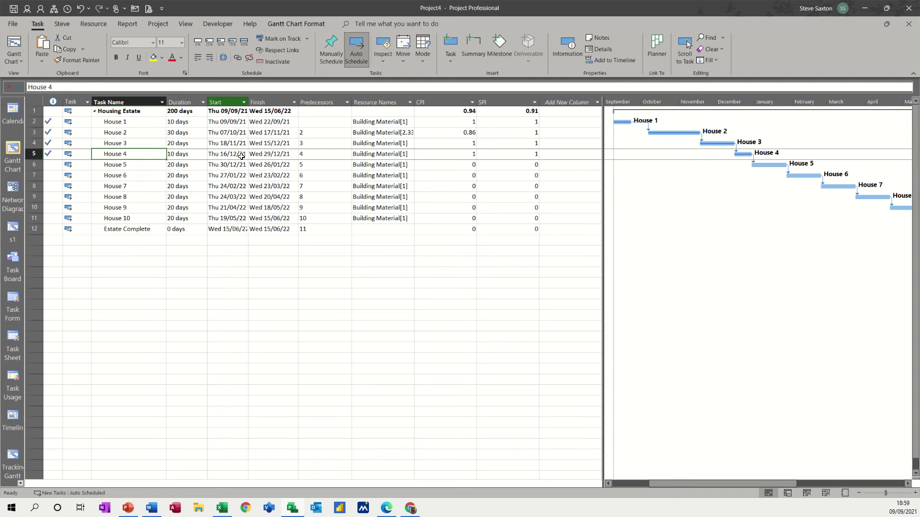
# - Restore House 4 to 20 days, finishing 12/01/22, and read the CPI and SPI header definitions
pyautogui.click(178, 156)
pyautogui.write('20')
pyautogui.click(208, 218)
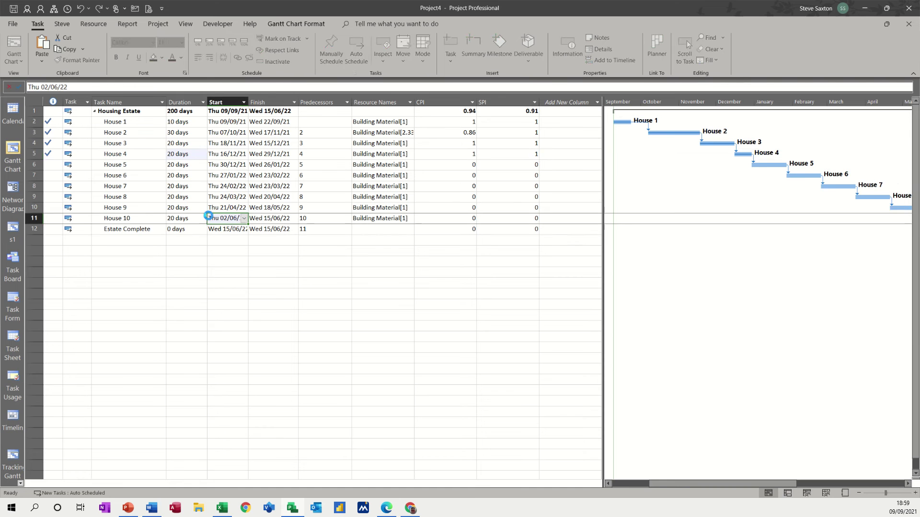
pyautogui.click(277, 154)
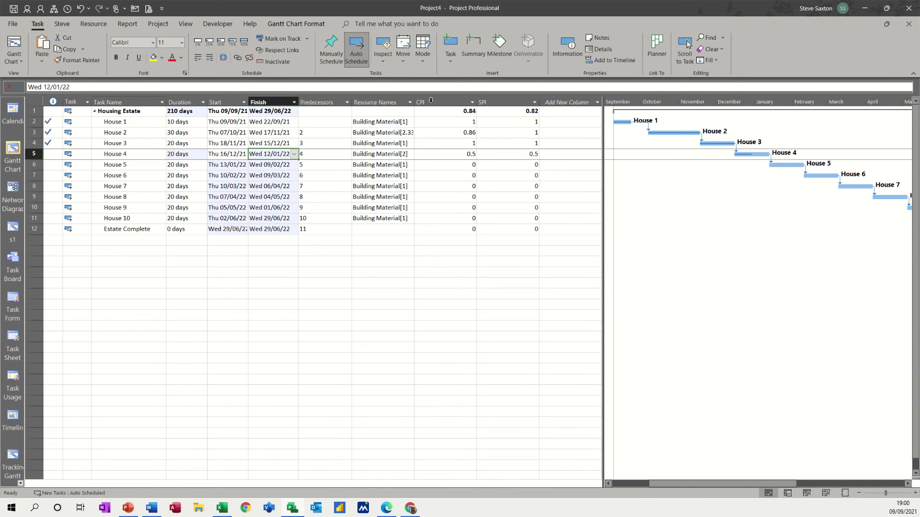
pyautogui.moveTo(430, 100)
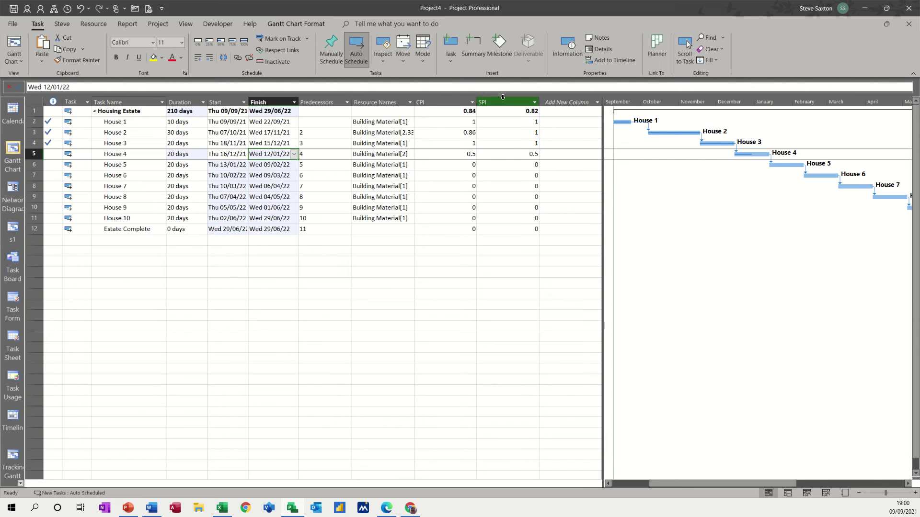
pyautogui.moveTo(503, 97)
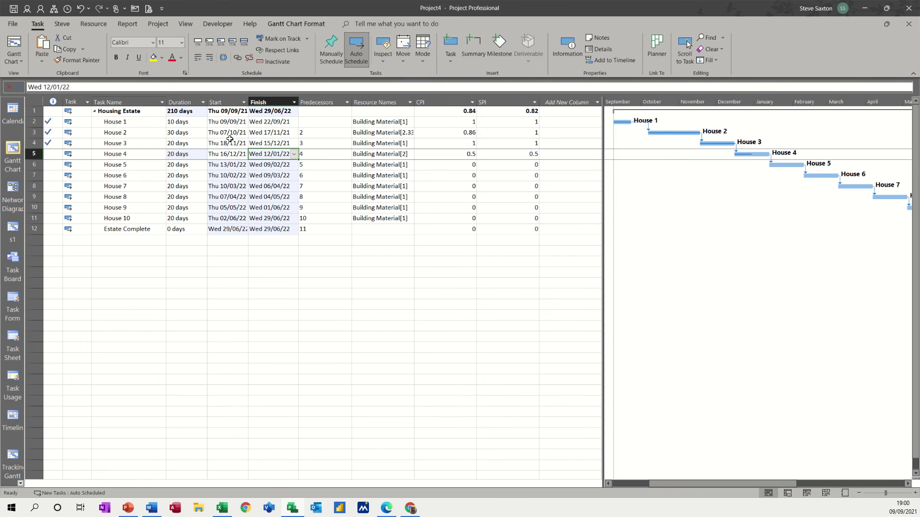
# - Apply the Earned Value table through View > Tables > More Tables
pyautogui.click(186, 24)
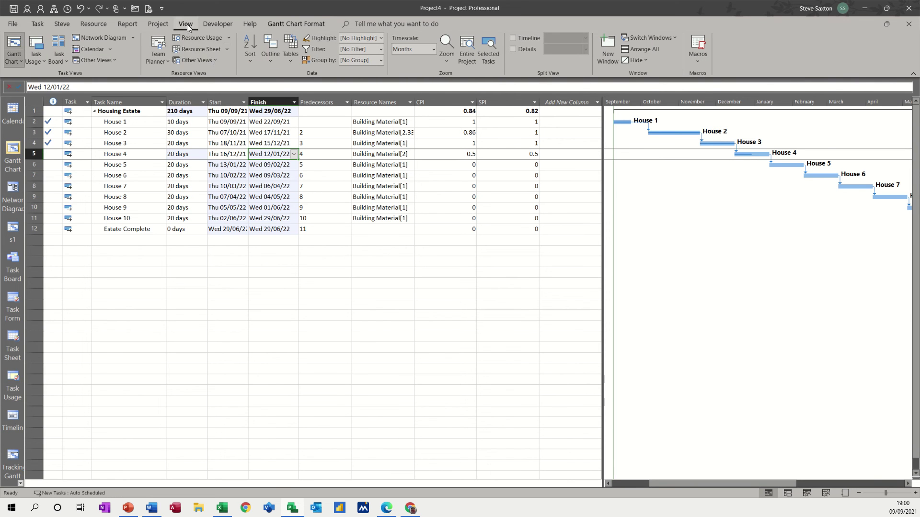
pyautogui.click(285, 62)
pyautogui.click(308, 343)
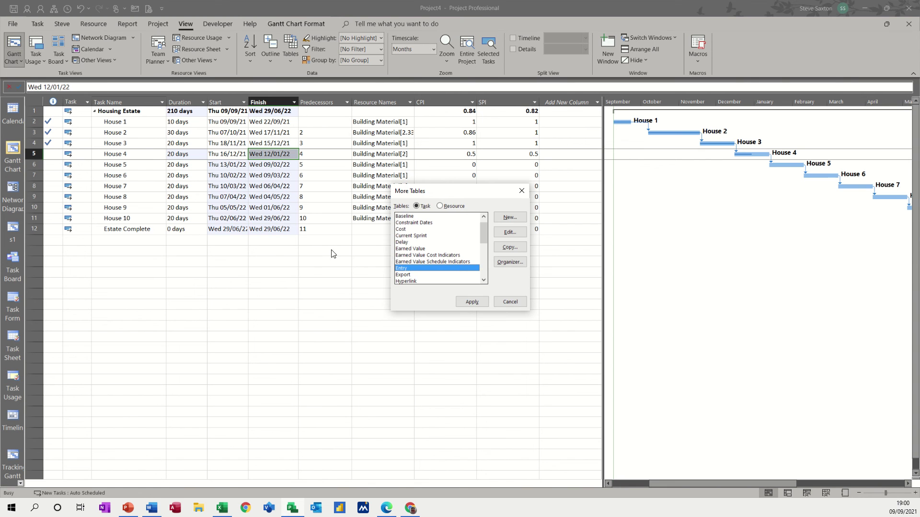
pyautogui.click(417, 249)
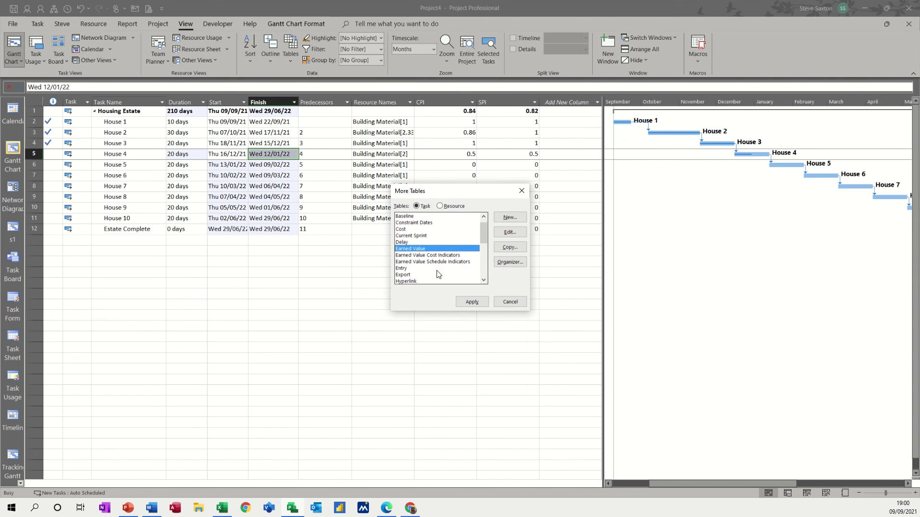
pyautogui.click(471, 300)
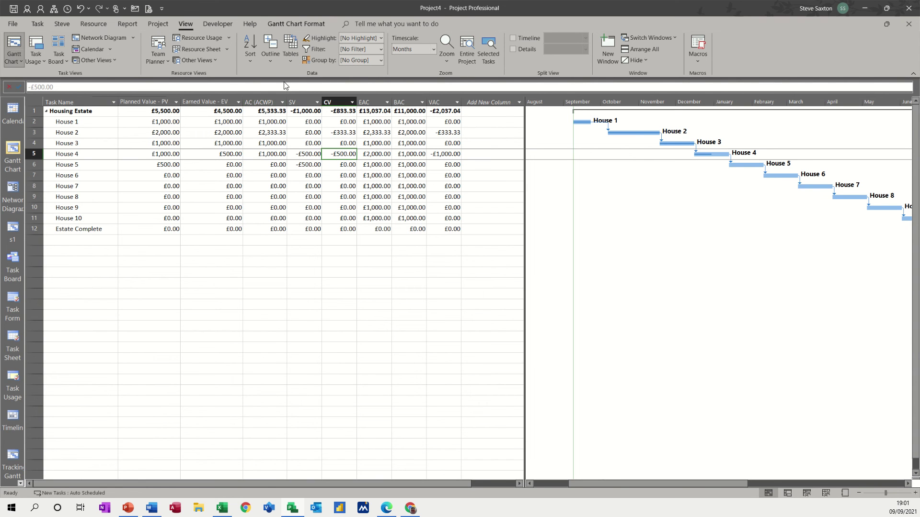
# - Change the status date from 12/01/22 to today, 09/09/21
pyautogui.click(154, 25)
pyautogui.click(418, 40)
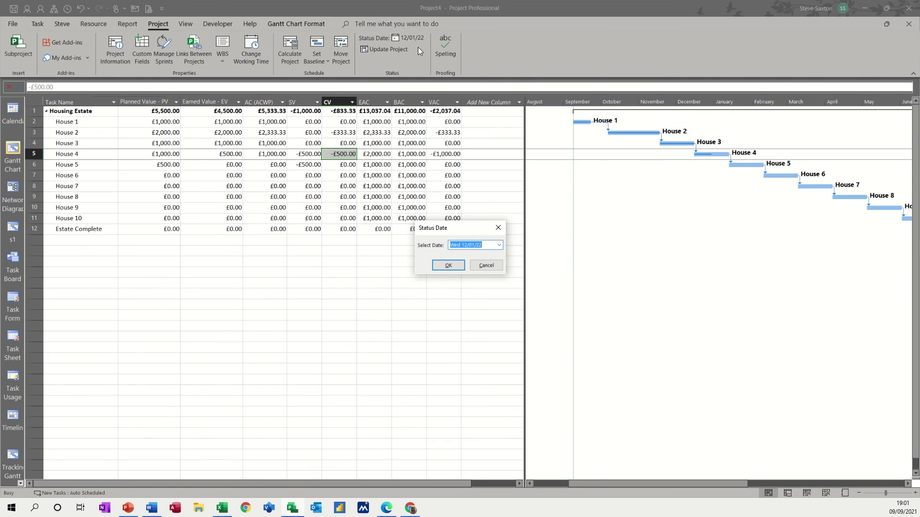
pyautogui.click(444, 266)
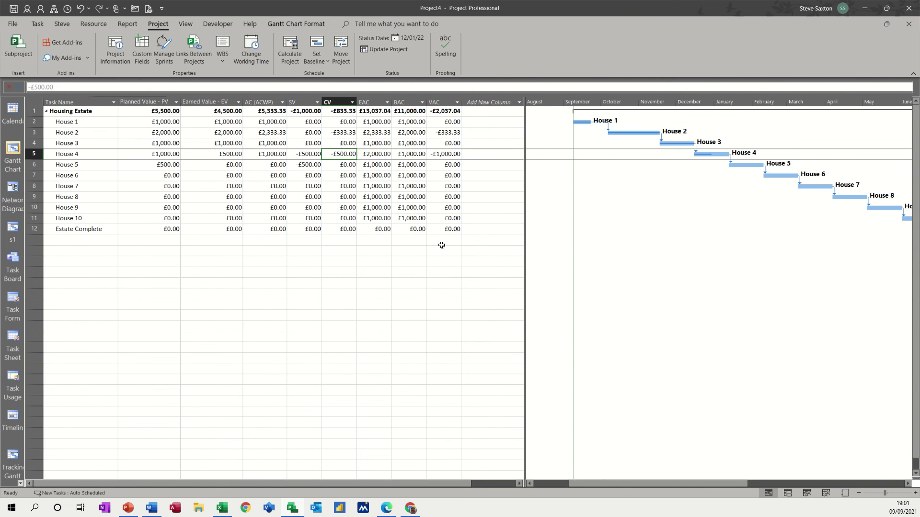
pyautogui.click(401, 39)
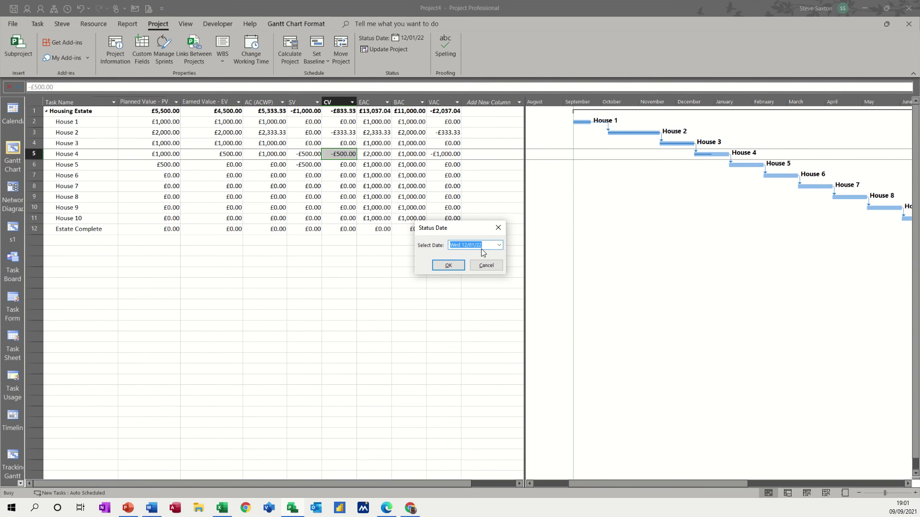
pyautogui.click(498, 246)
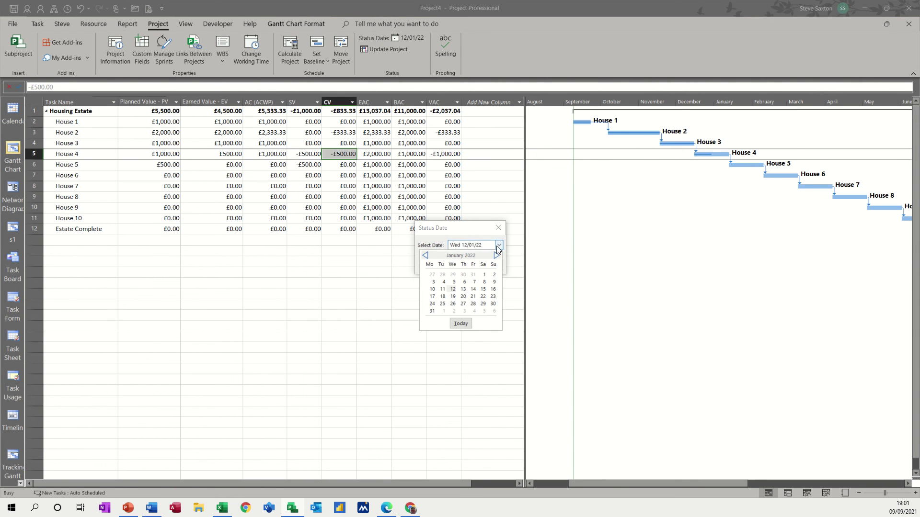
pyautogui.click(460, 324)
pyautogui.click(448, 266)
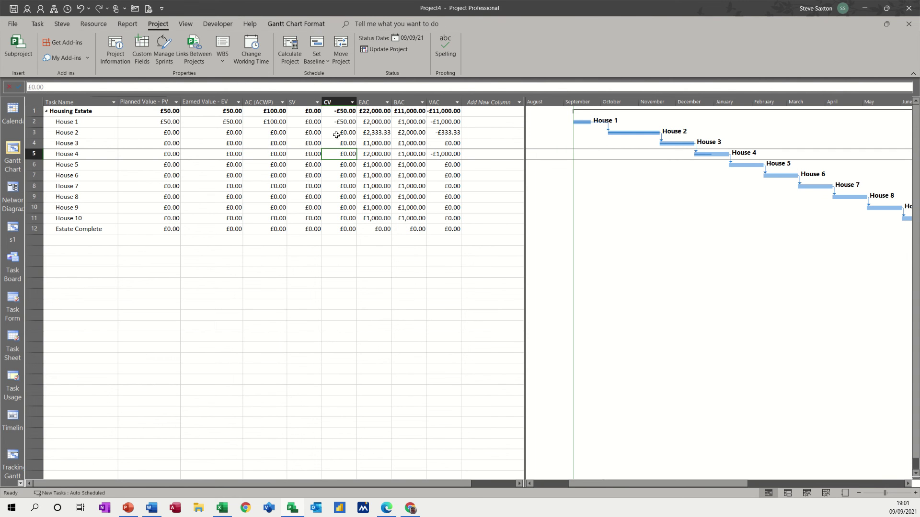
# - Set the status date to 6 June 2022 using the calendar
pyautogui.click(420, 40)
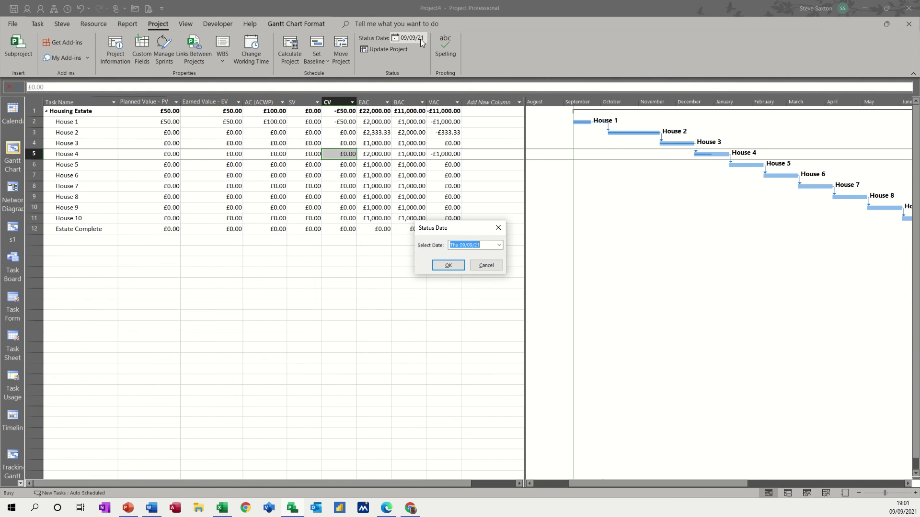
pyautogui.click(499, 245)
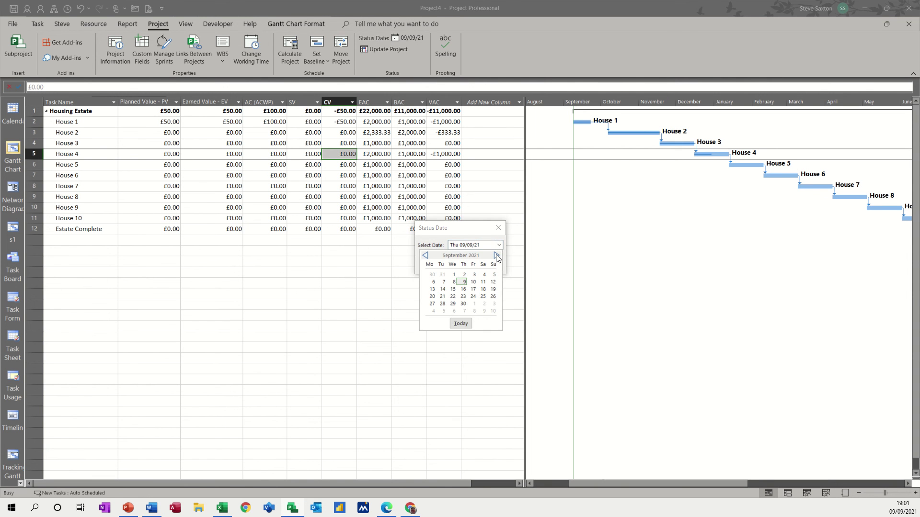
pyautogui.click(496, 255)
pyautogui.click(496, 256)
pyautogui.click(497, 256)
pyautogui.click(496, 256)
pyautogui.click(496, 256)
pyautogui.click(497, 256)
pyautogui.click(496, 256)
pyautogui.click(496, 255)
pyautogui.click(496, 256)
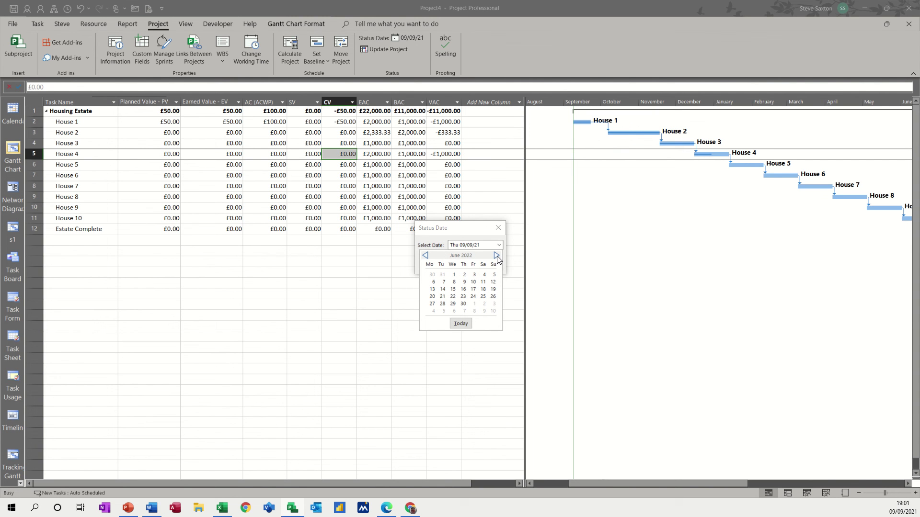
pyautogui.click(433, 281)
pyautogui.click(448, 266)
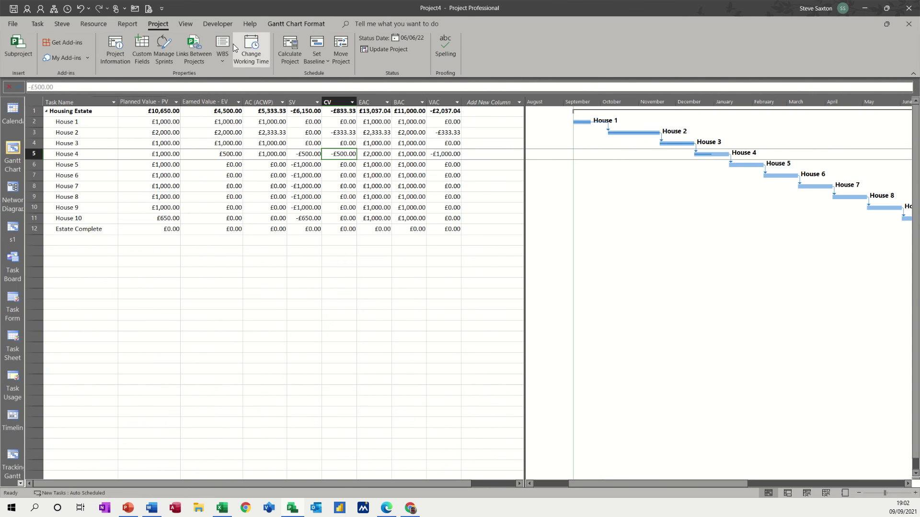
# - Apply the Earned Value Cost Indicators table, showing CV% −19%, CPI 0.84 and TCPI 1.15
pyautogui.click(191, 25)
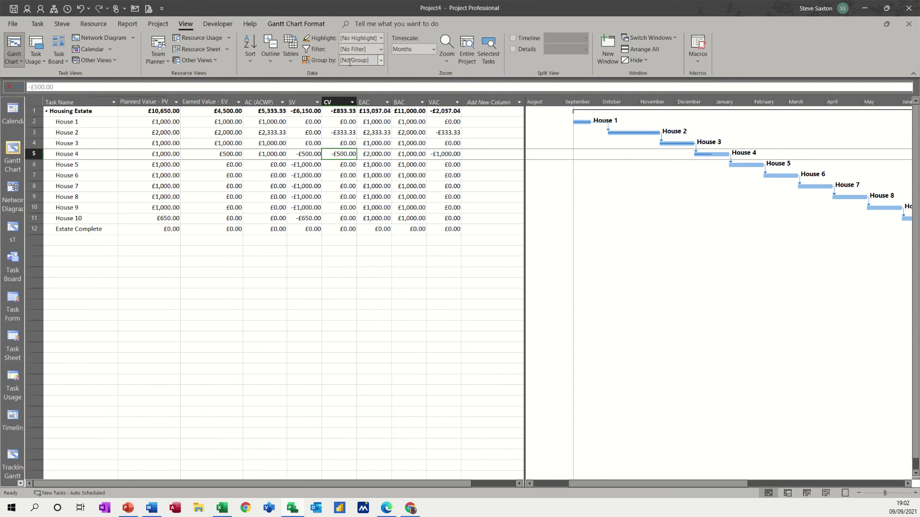
pyautogui.click(291, 60)
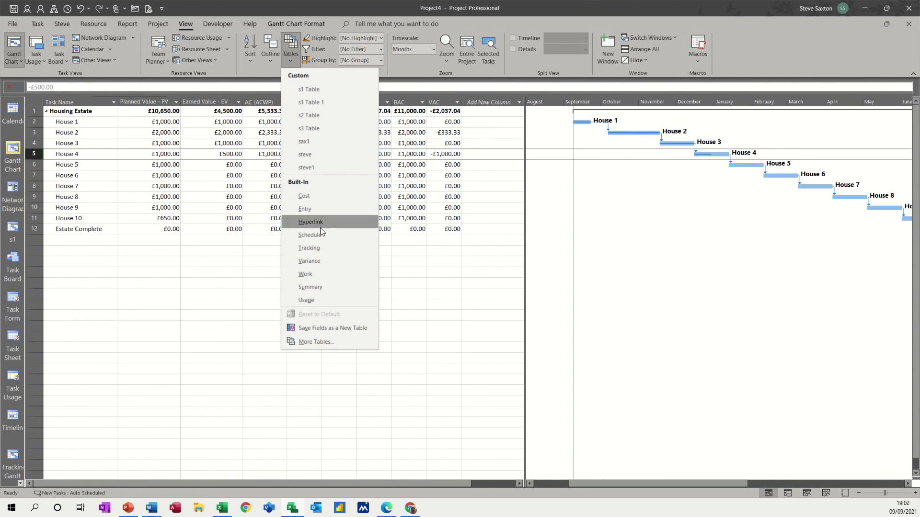
pyautogui.click(316, 342)
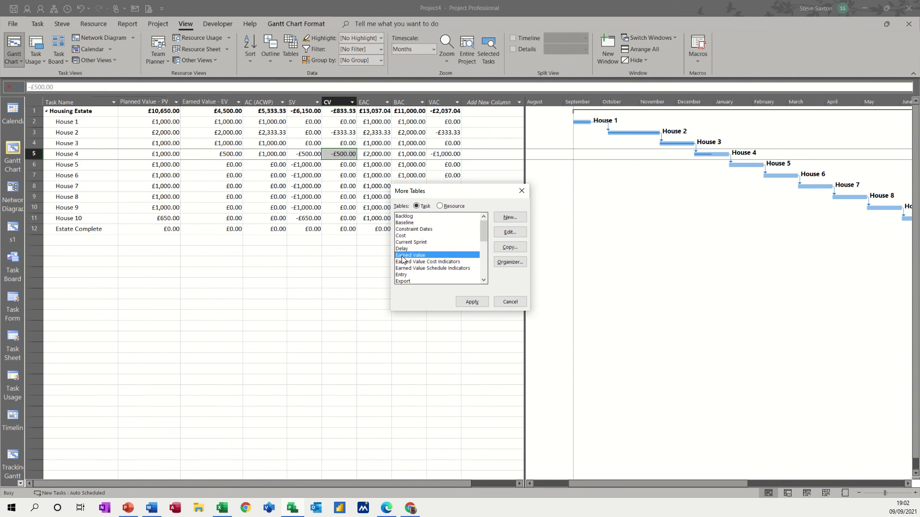
pyautogui.click(415, 262)
pyautogui.click(472, 302)
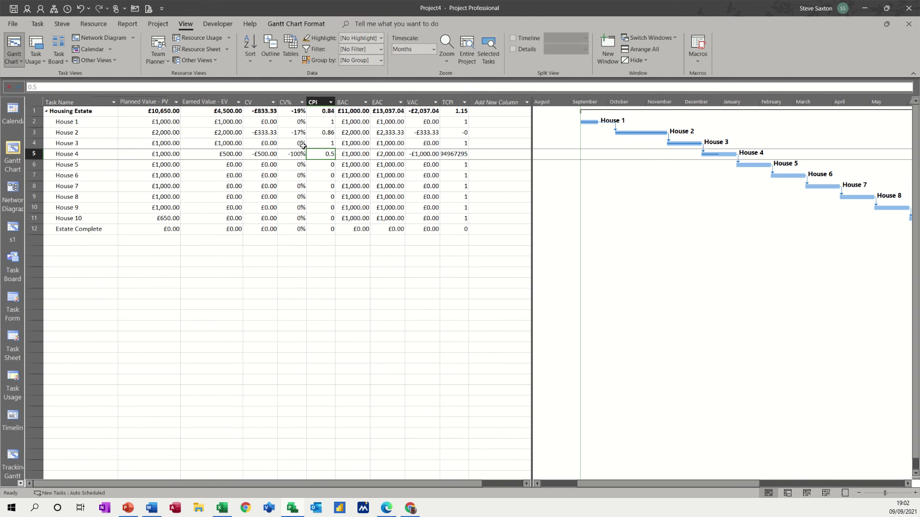
pyautogui.click(290, 62)
# - Switch the sheet to the Earned Value Schedule Indicators table, showing SV% −58% and SPI 0.42
pyautogui.click(305, 341)
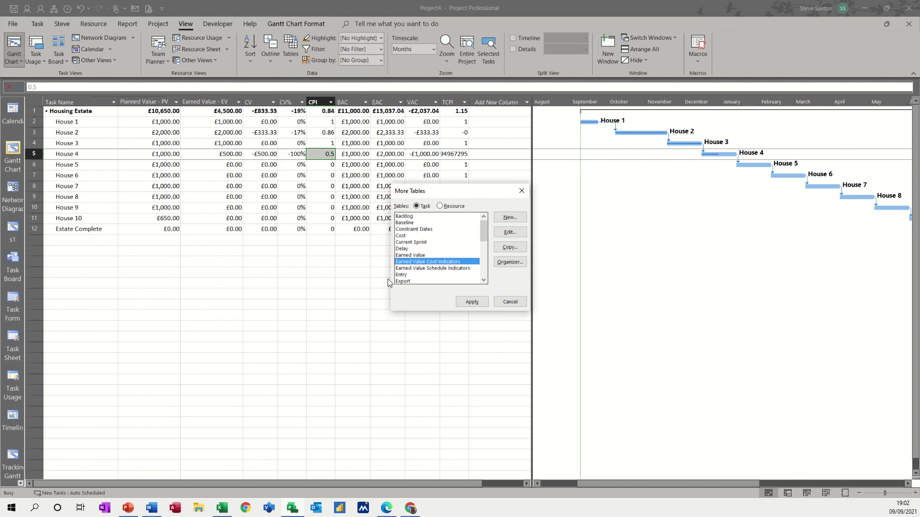
pyautogui.click(412, 268)
pyautogui.click(471, 302)
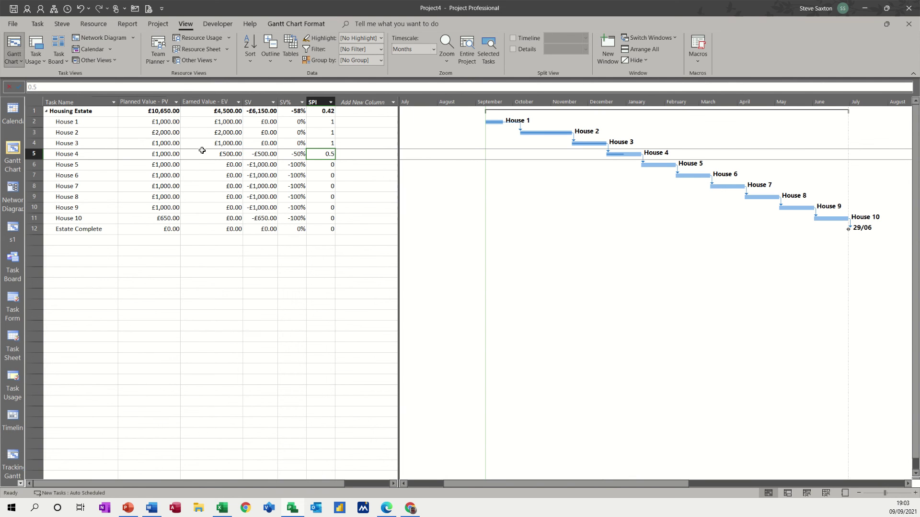
# - Set the project status date to 3 January 2022 (03/01/22)
pyautogui.click(157, 25)
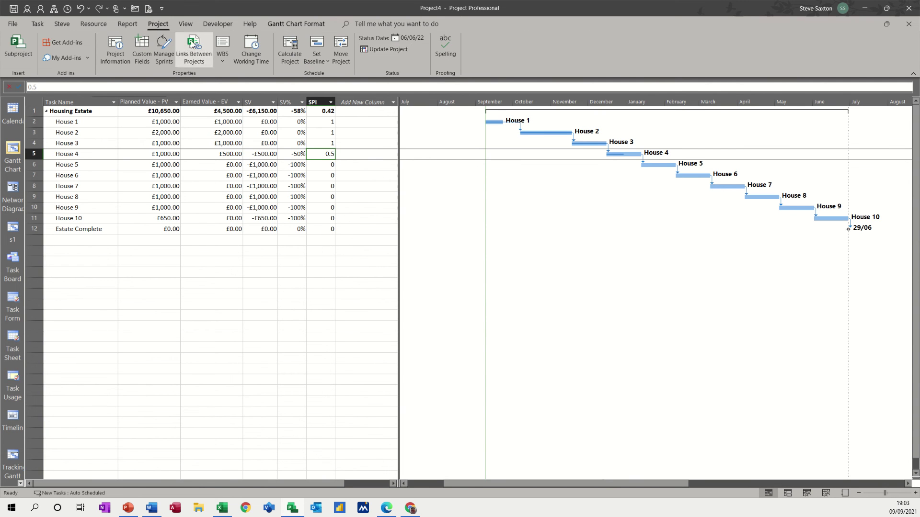
pyautogui.click(421, 41)
pyautogui.click(500, 245)
pyautogui.click(425, 255)
pyautogui.click(425, 256)
pyautogui.click(425, 256)
pyautogui.click(425, 256)
pyautogui.click(425, 257)
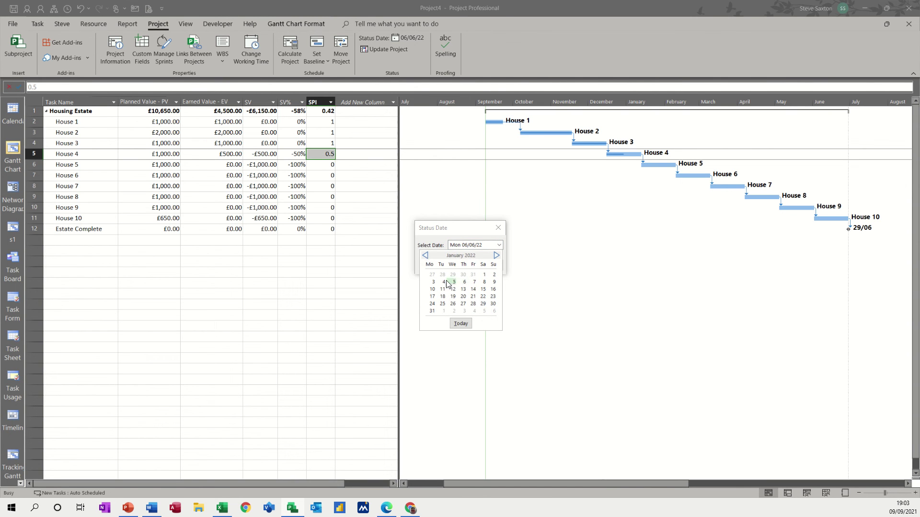
pyautogui.click(434, 282)
pyautogui.click(447, 265)
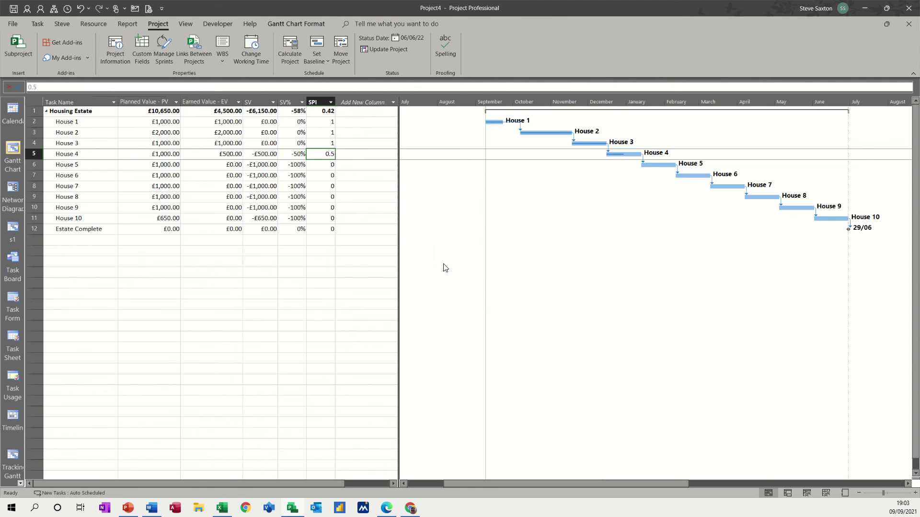